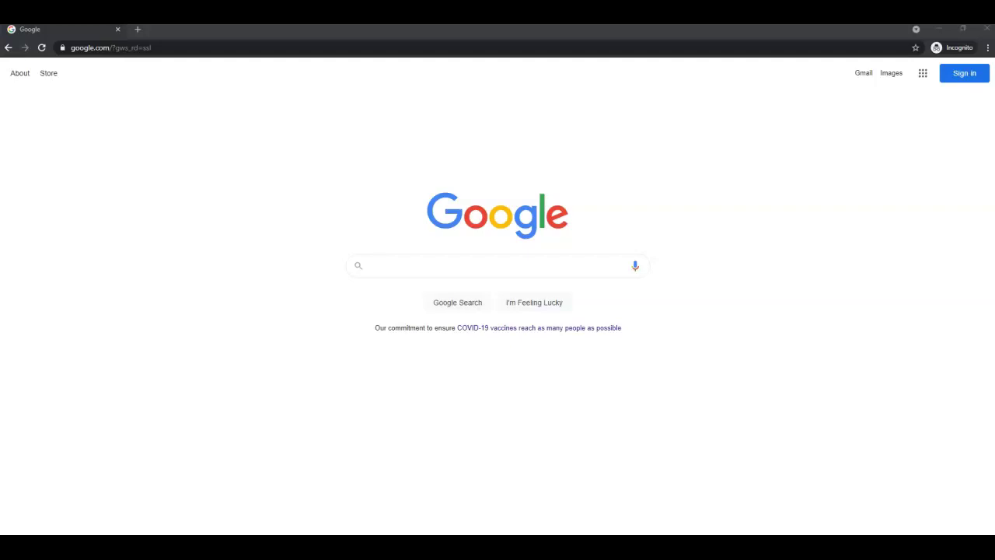
Sign in at agent.kw.com with the account user name and password.
left_click(502, 44)
type("agent.kw.com")
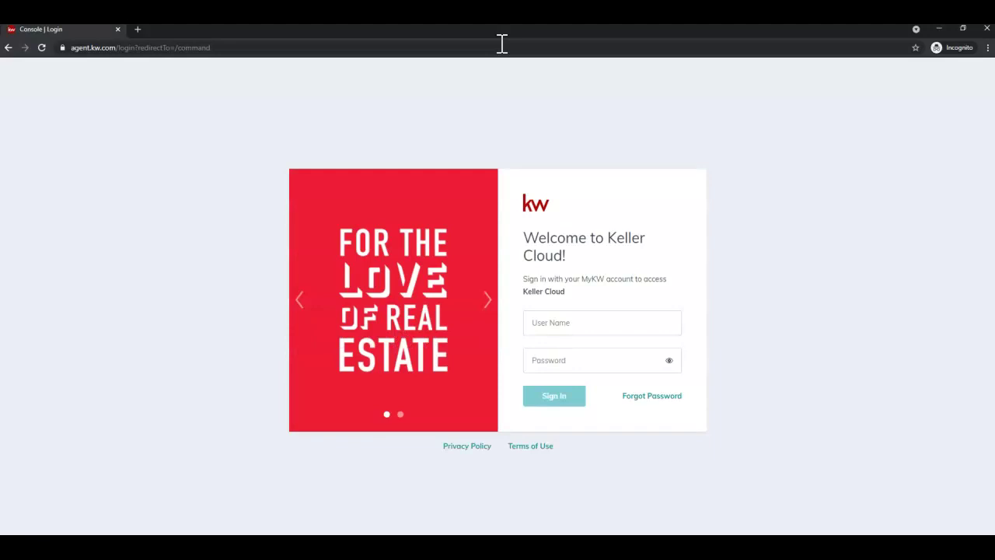
left_click(606, 316)
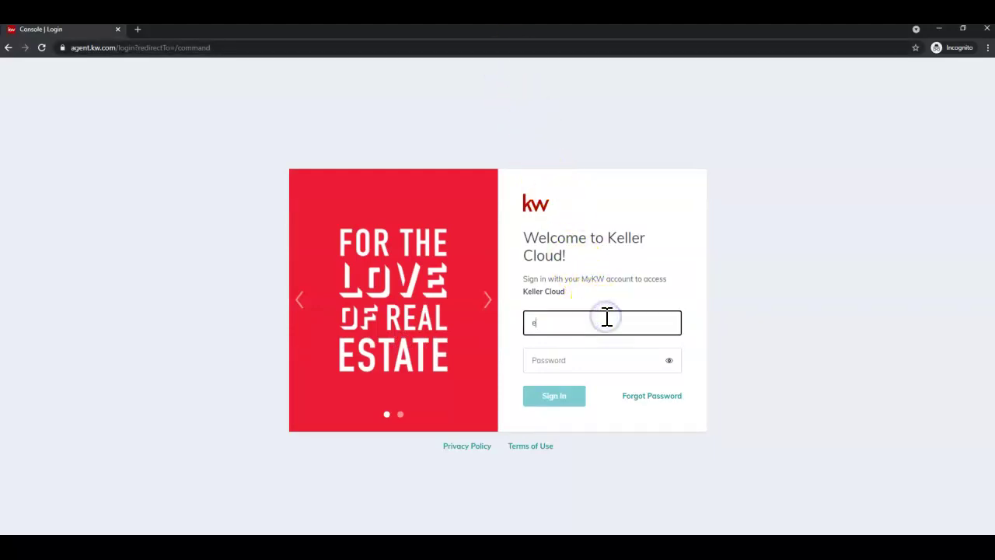
key("Tab")
type("*******")
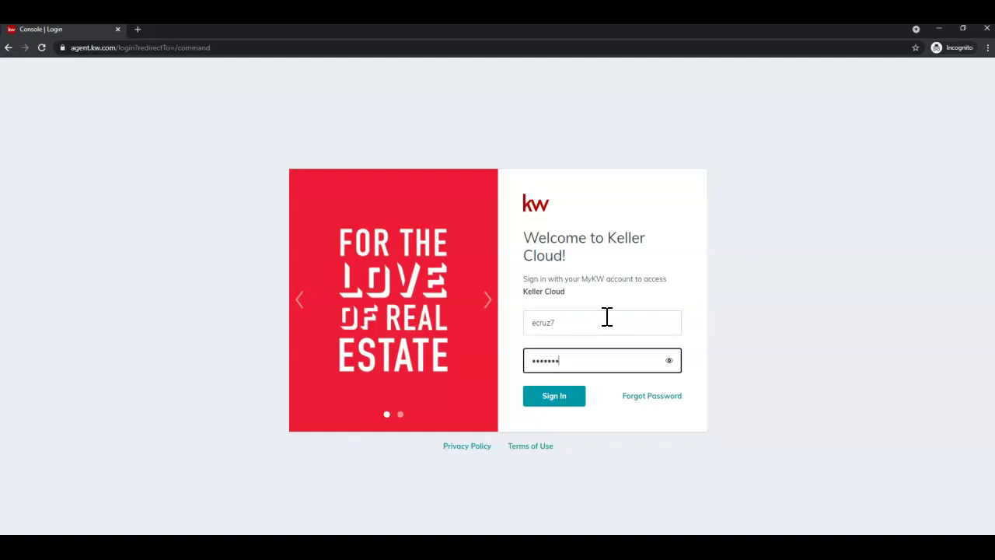
type("***")
left_click(572, 401)
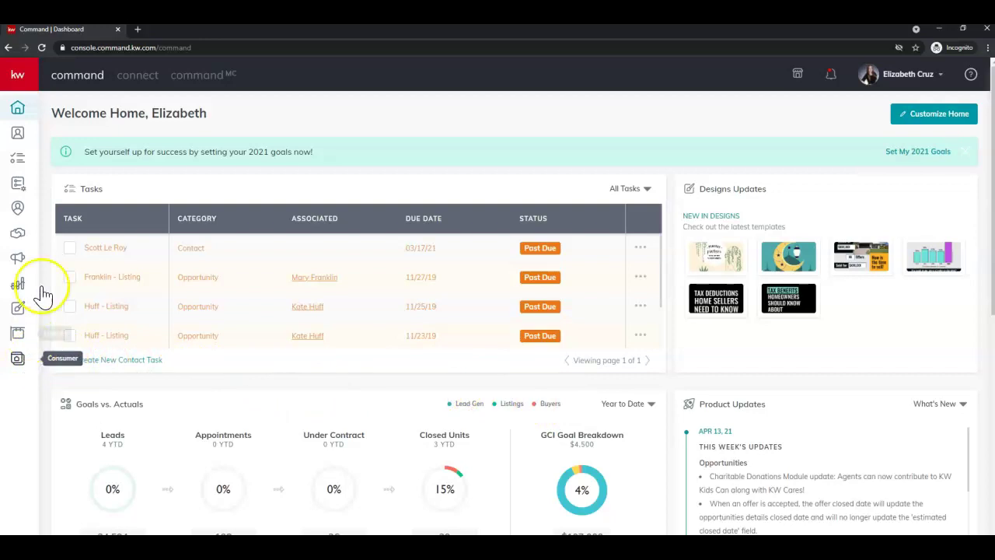
Expand the sidebar and open Consumer to list the Agent Site Pages.
left_click(29, 84)
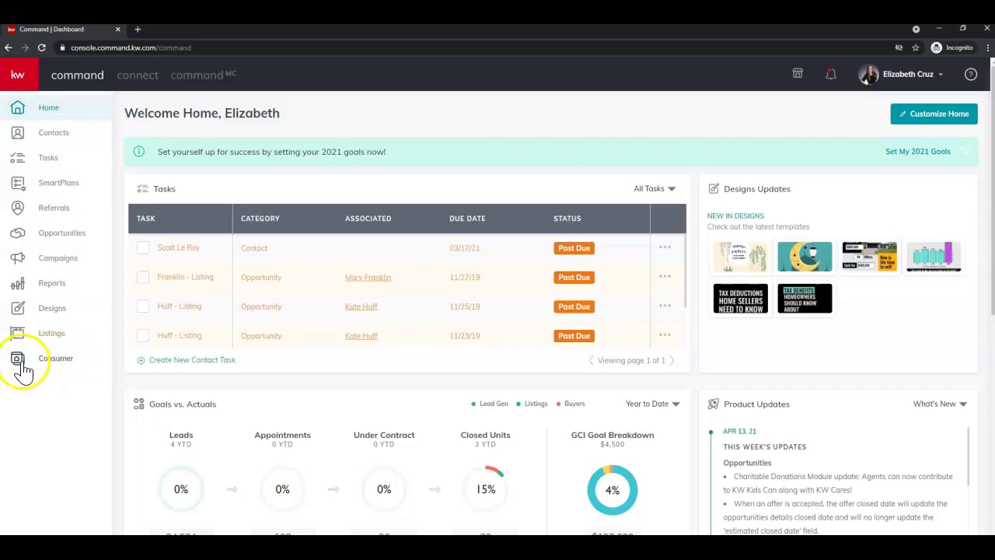
left_click(26, 368)
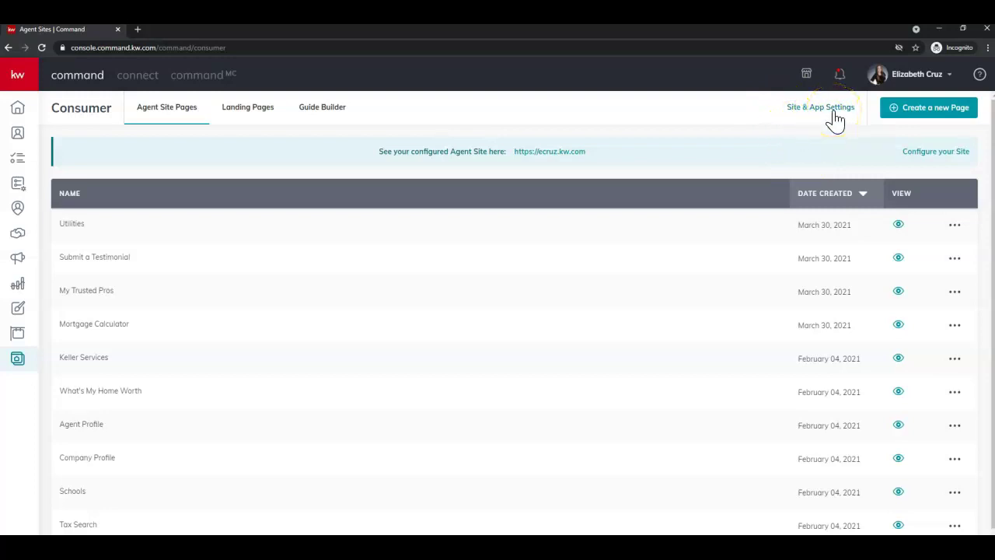
View the five current hero images in Site & App Settings, then load the agent website in a new tab.
left_click(833, 112)
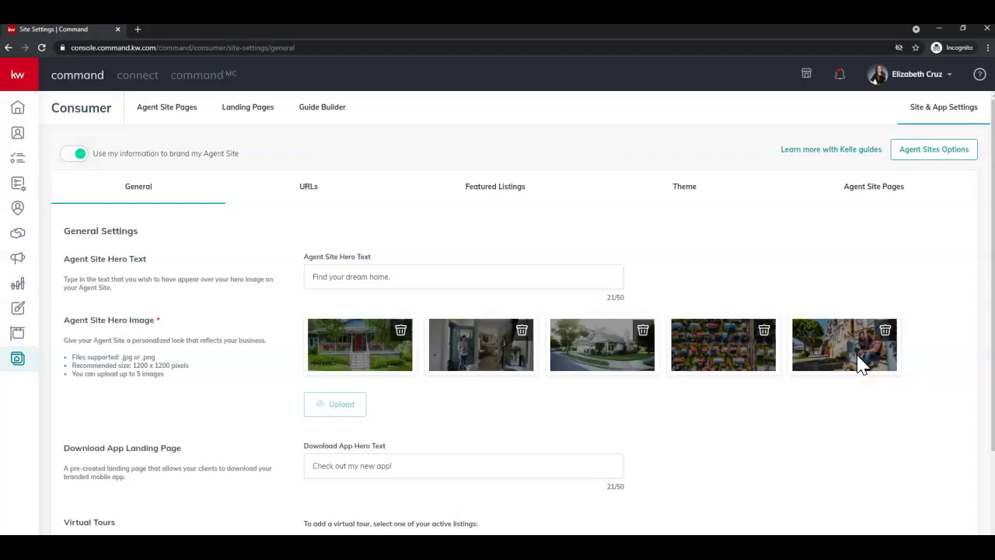
key("ctrl+t")
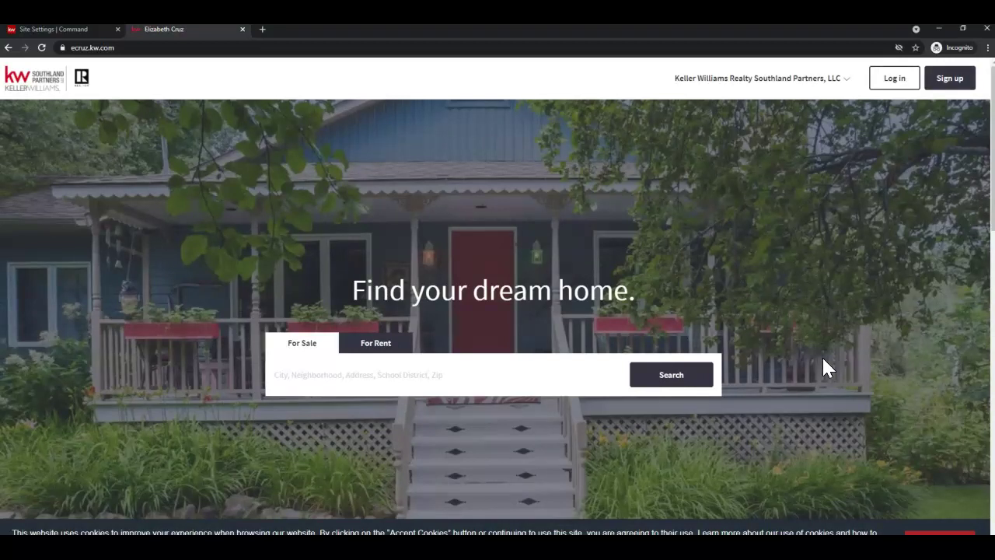
Preview the agent homepage hero slideshow, then close the website tab.
scroll(822, 355, "down", 1)
scroll(821, 355, "up", 1)
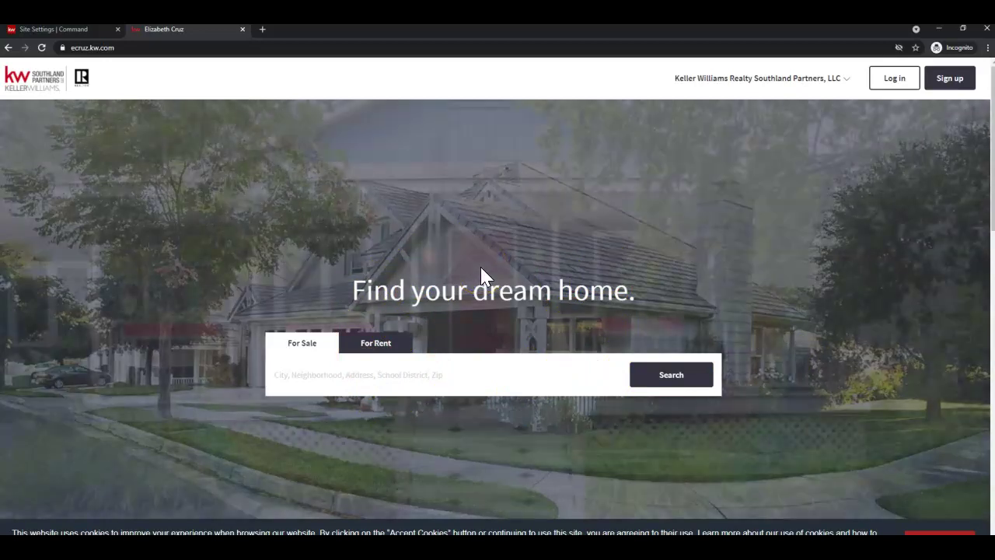
key("ctrl+w")
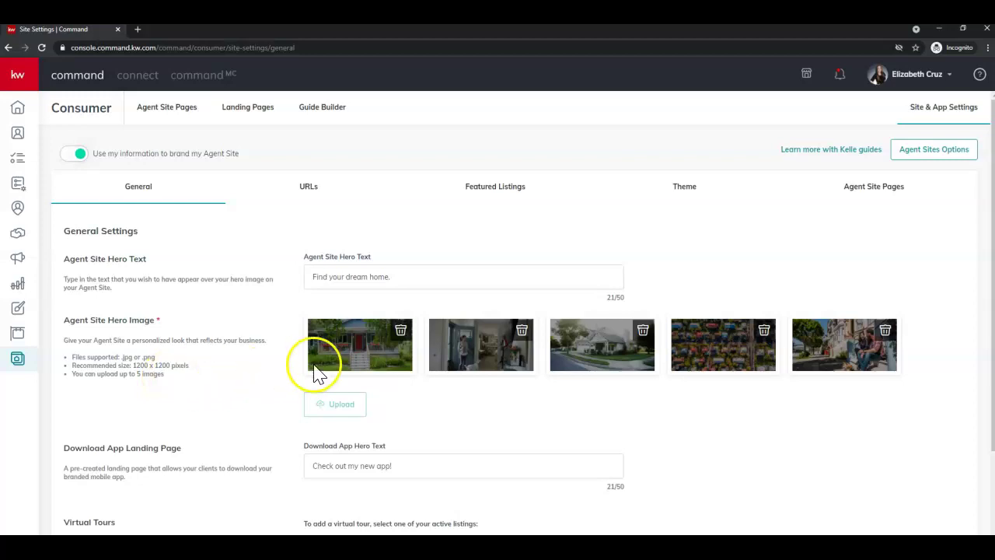
Delete all five existing hero images.
left_click(400, 331)
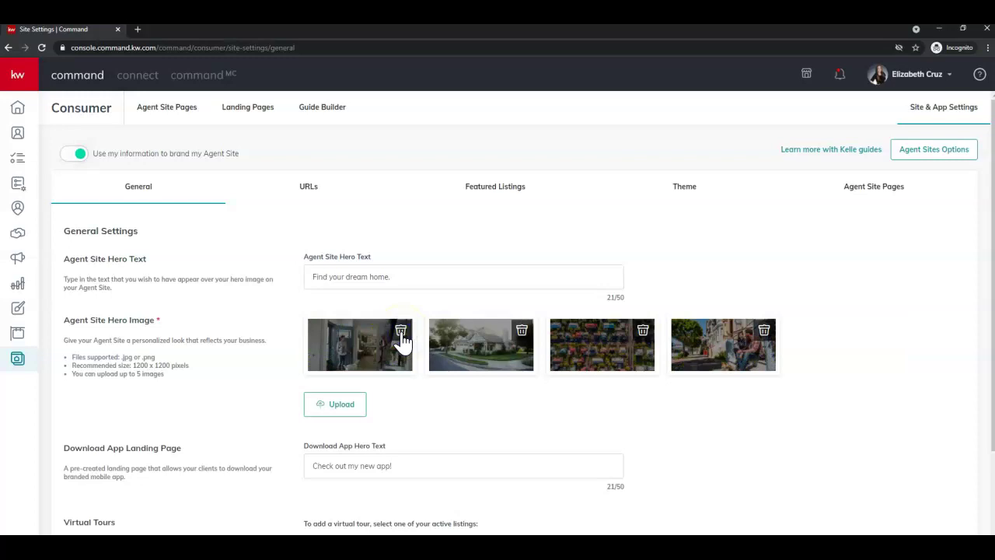
left_click(400, 331)
left_click(401, 331)
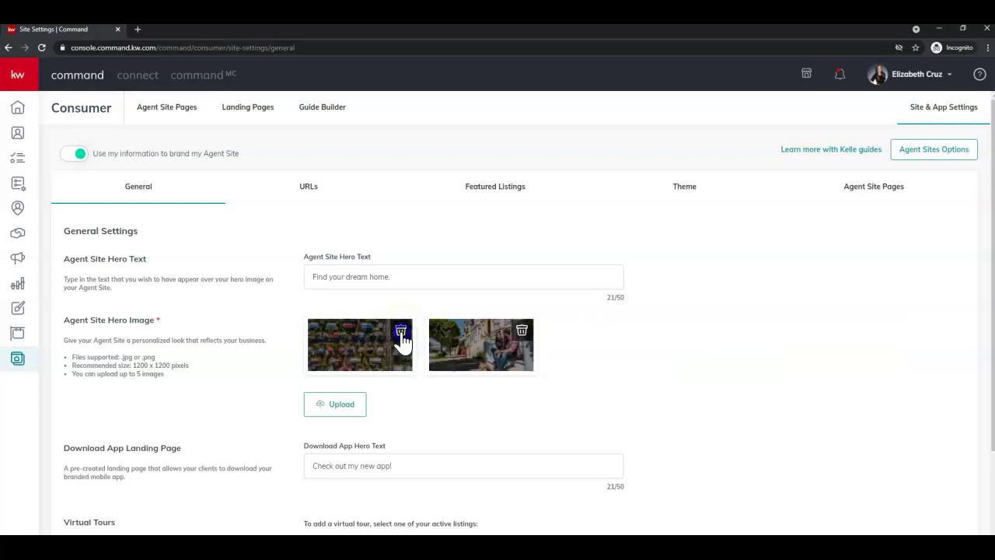
left_click(400, 330)
left_click(401, 331)
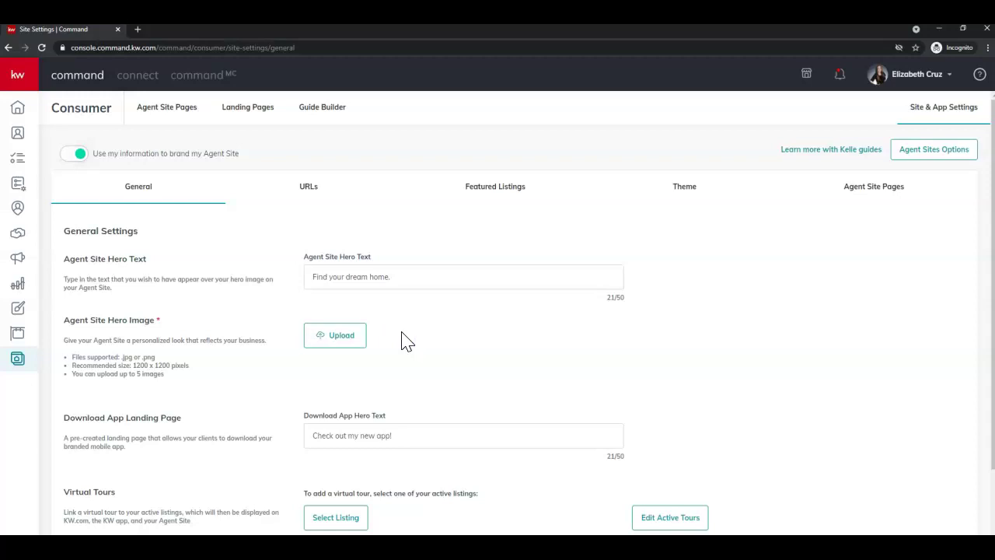
Upload fountain-5999322_1920 from Downloads as the new hero image.
left_click(362, 345)
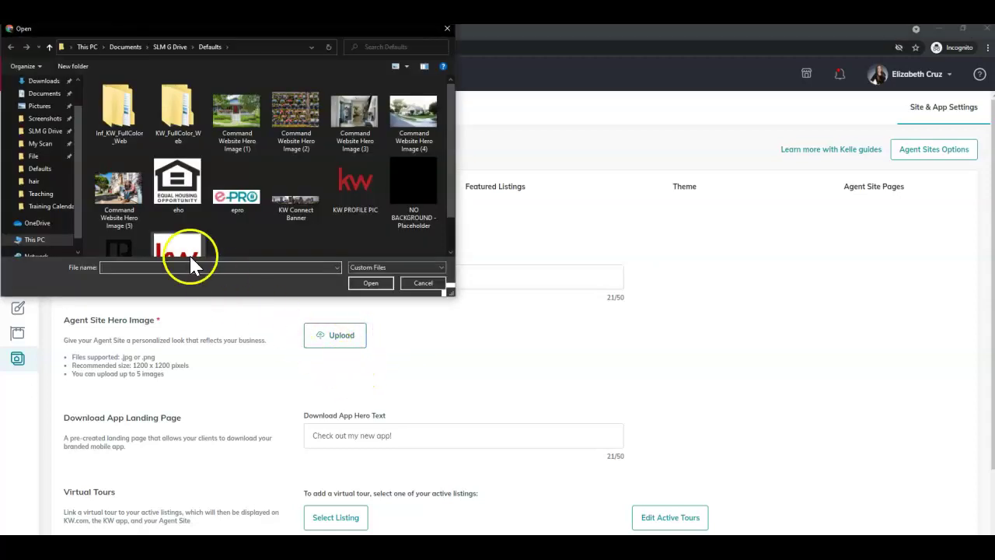
left_click(45, 82)
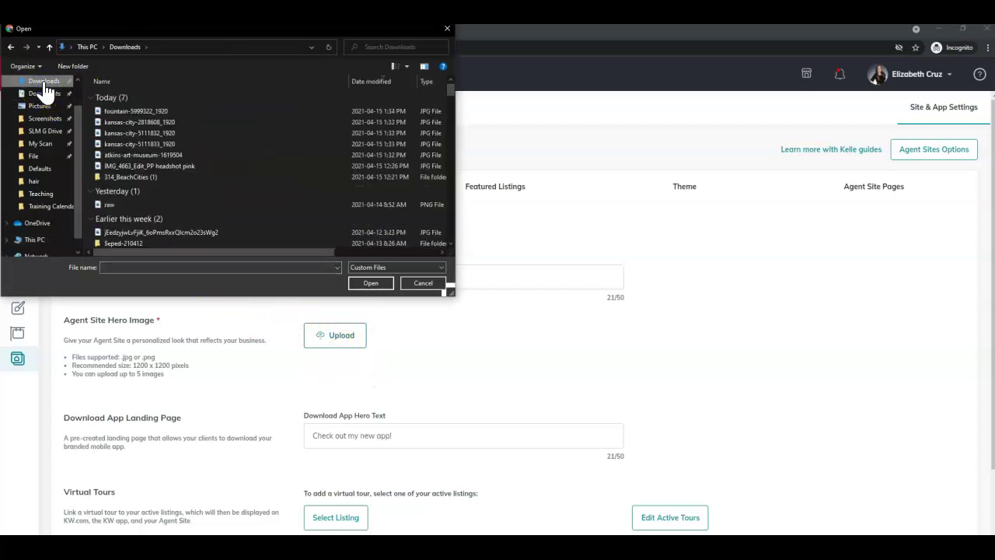
double_click(137, 112)
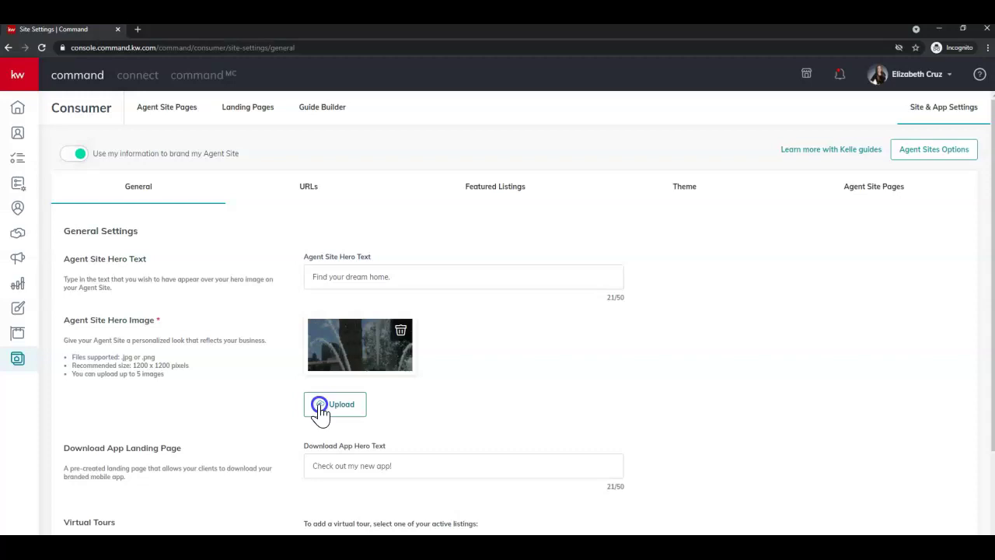
Add four Kansas City photos from Downloads, including kansas-city-2818608_1920, kansas-city-5111833_1920 and the Atkins art museum image.
left_click(320, 405)
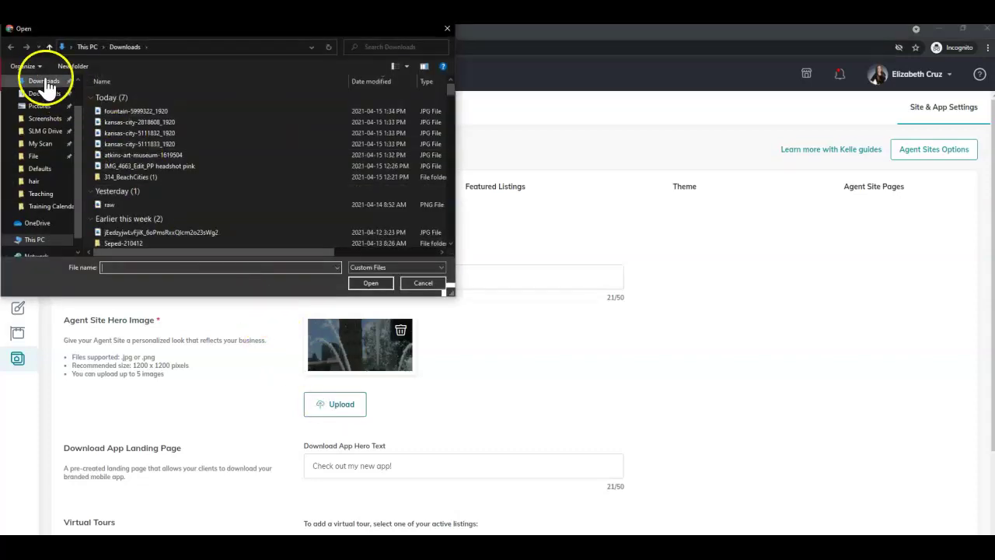
left_click(44, 82)
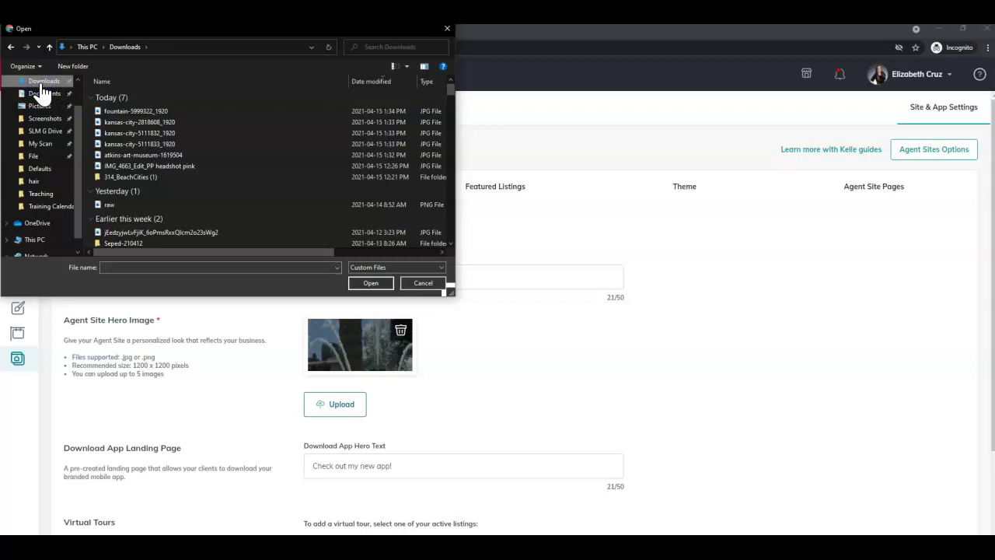
double_click(155, 124)
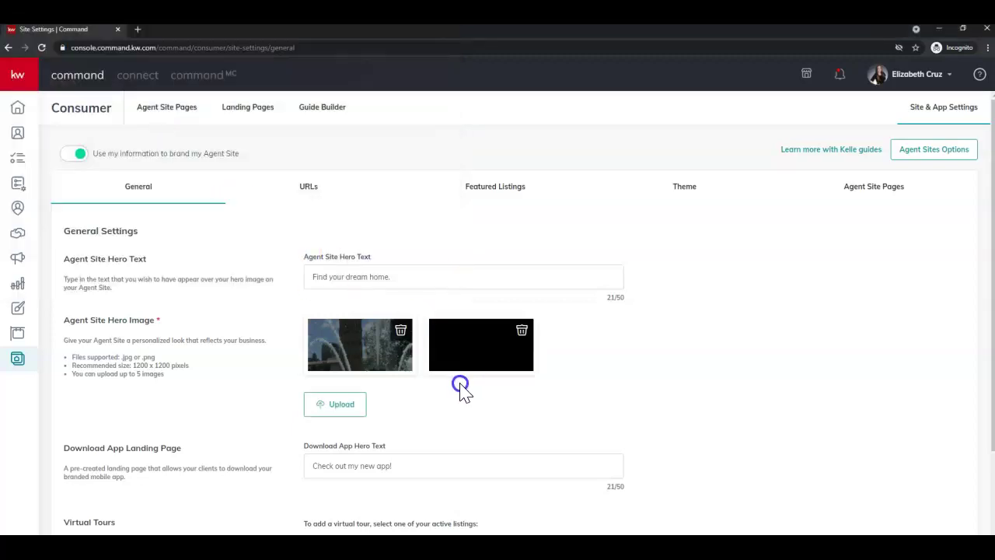
left_click(340, 410)
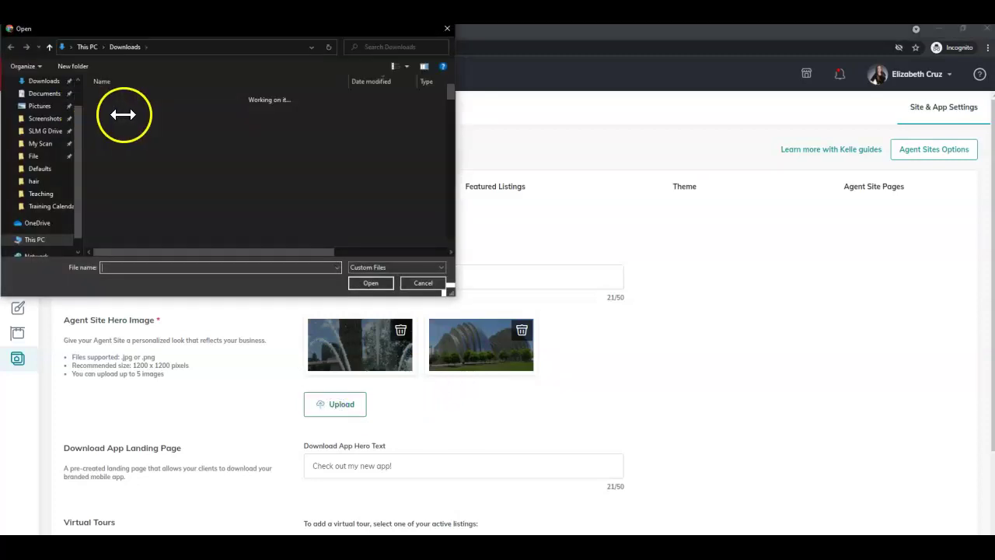
double_click(136, 132)
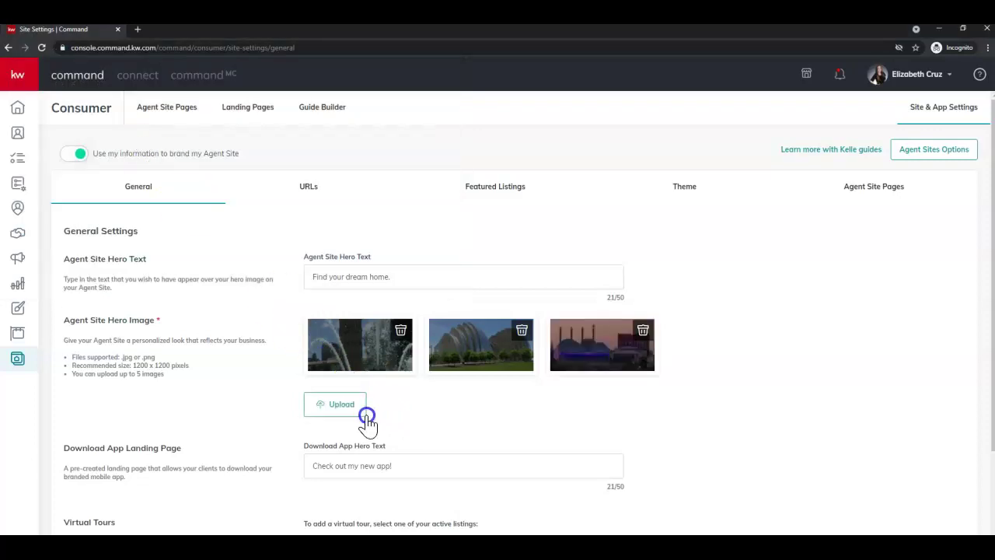
left_click(341, 416)
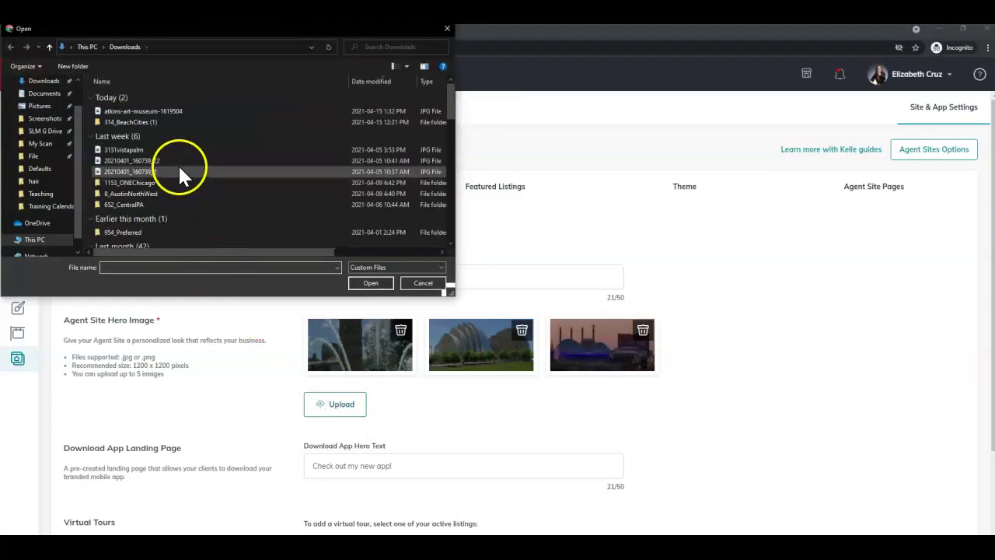
double_click(146, 143)
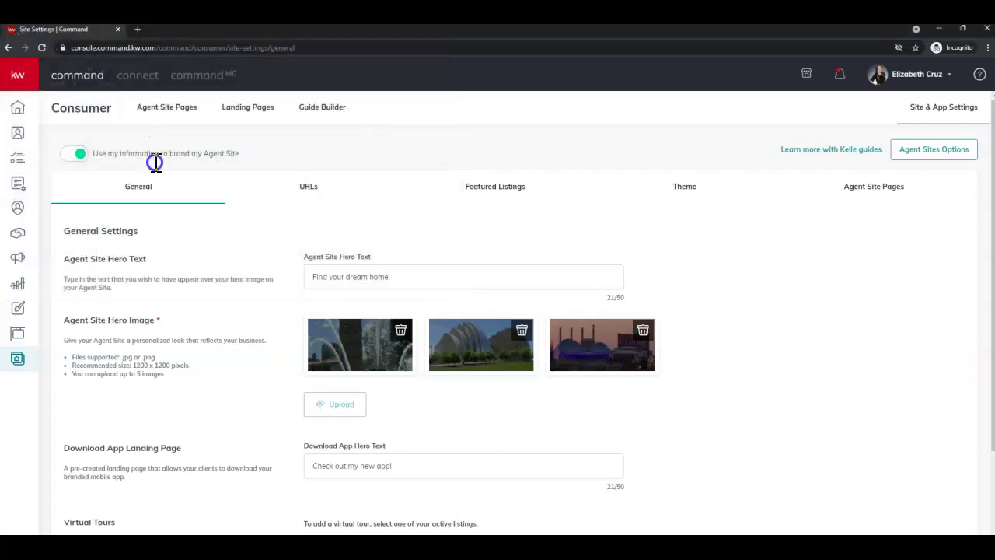
left_click(334, 406)
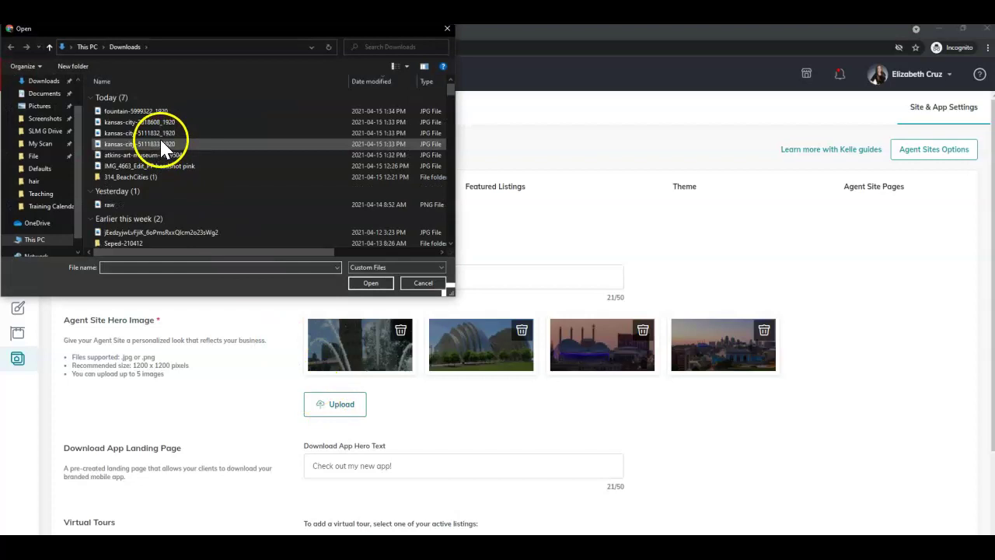
double_click(153, 157)
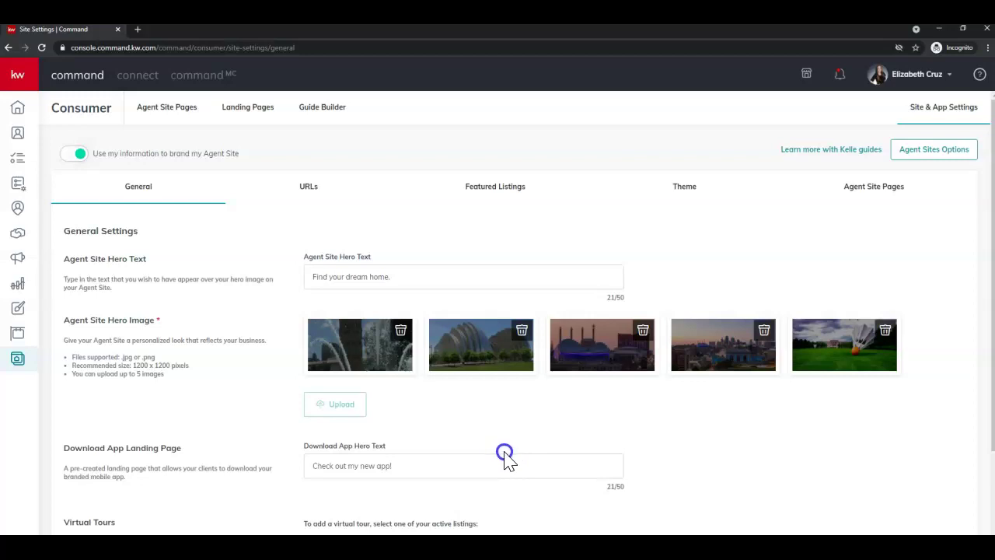
Save the general settings so the five new hero images take effect within 24 hours.
scroll(505, 458, "down", 2)
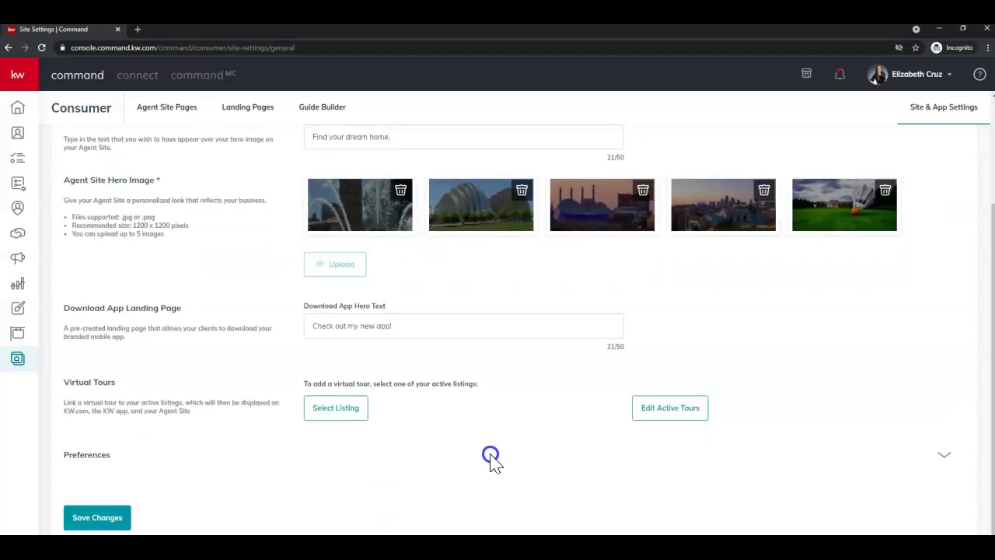
left_click(102, 519)
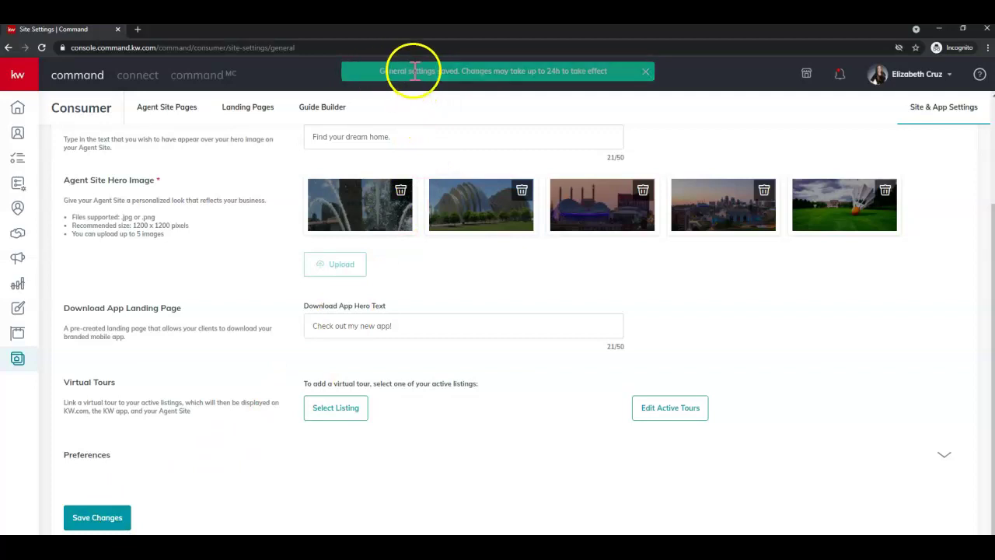
left_click(68, 518)
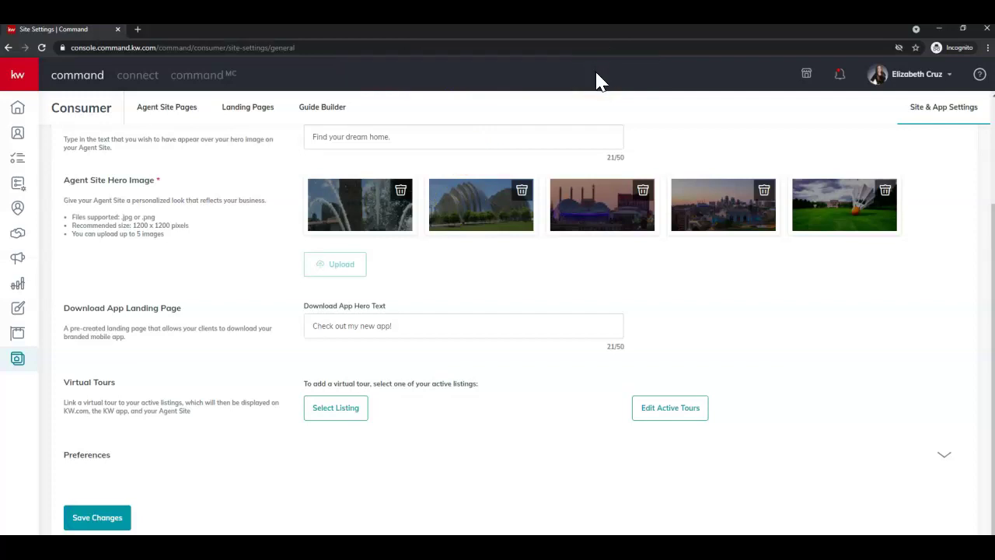
Check the agent homepage hero, now showing the shuttlecock lawn photo behind 'Find your dream home.'.
scroll(578, 122, "up", 2)
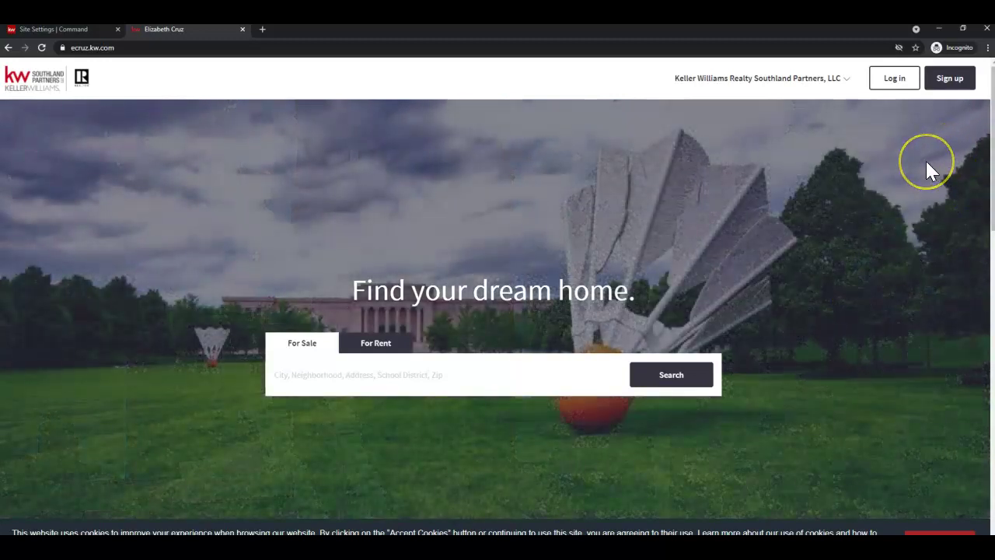
Open pixabay.com, unsplash.com and pexels.com, each in its own new tab.
key("ctrl+t")
type("pixabay.com")
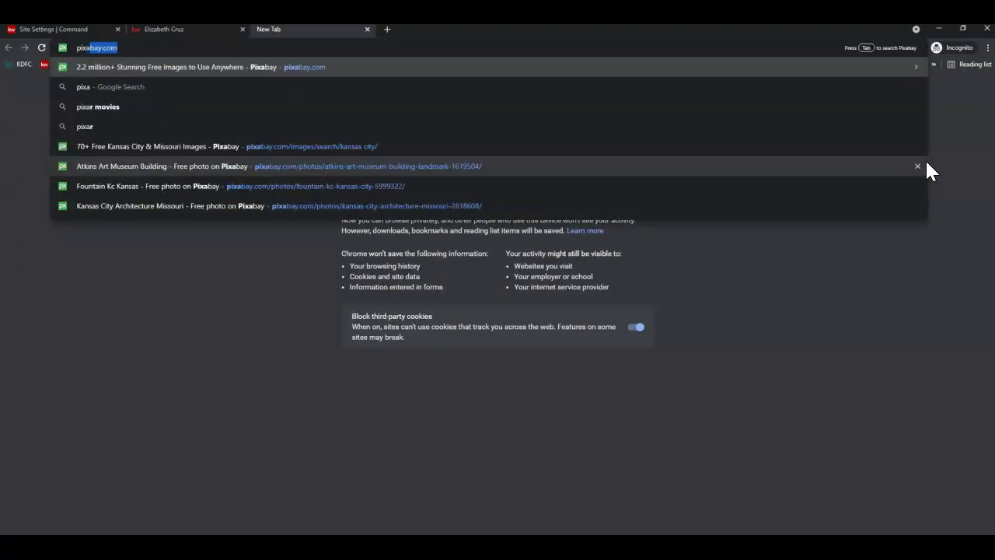
key("Return")
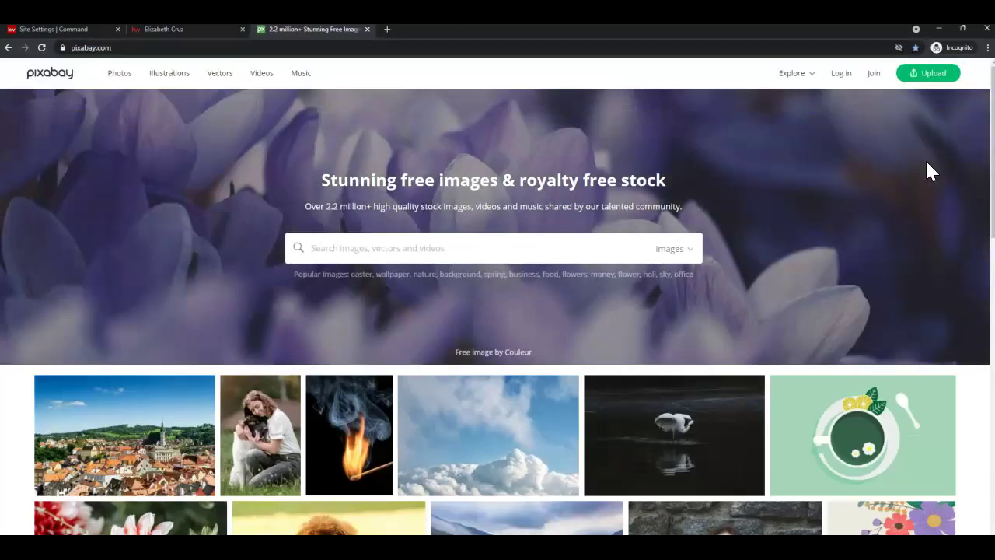
key("ctrl+t")
type("unsplash.com")
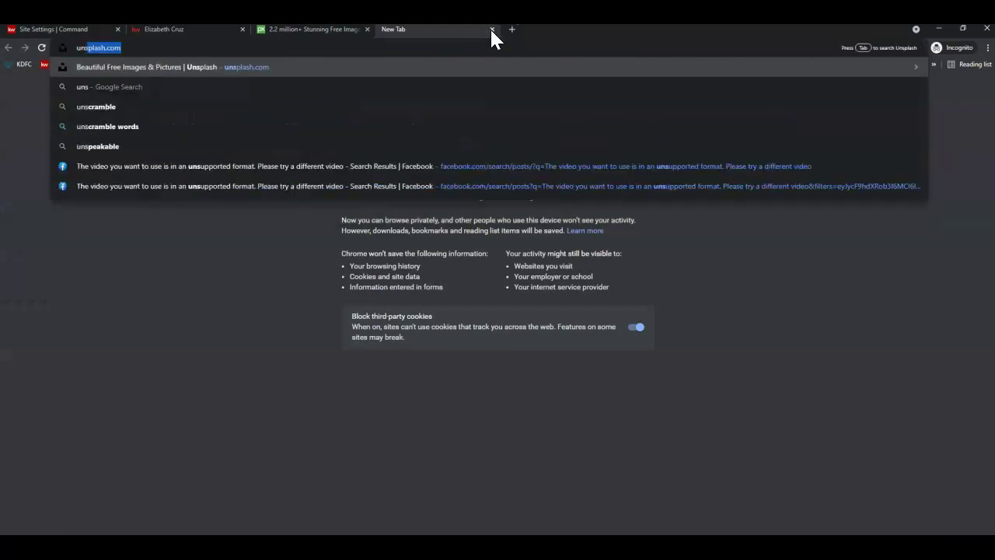
key("Return")
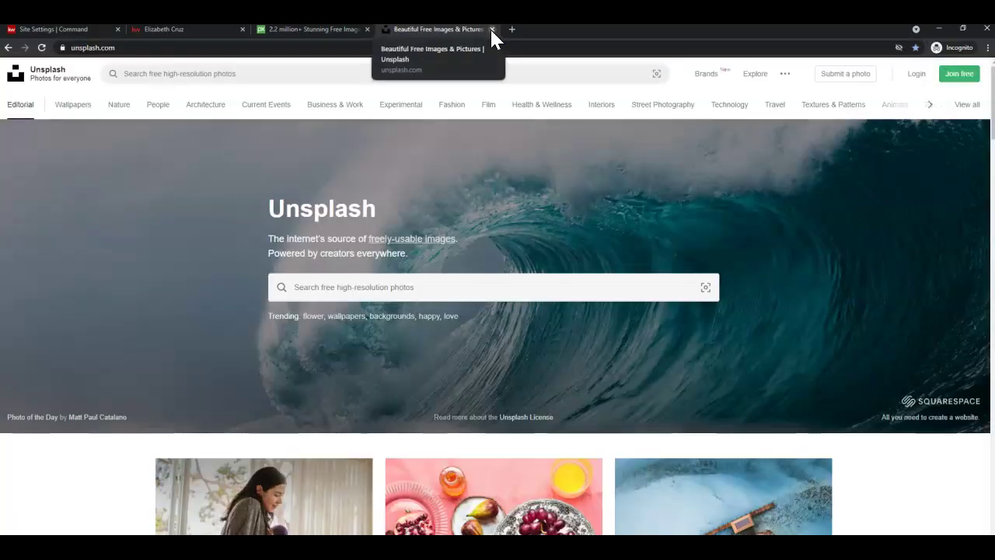
key("ctrl+t")
type("pex")
key("Return")
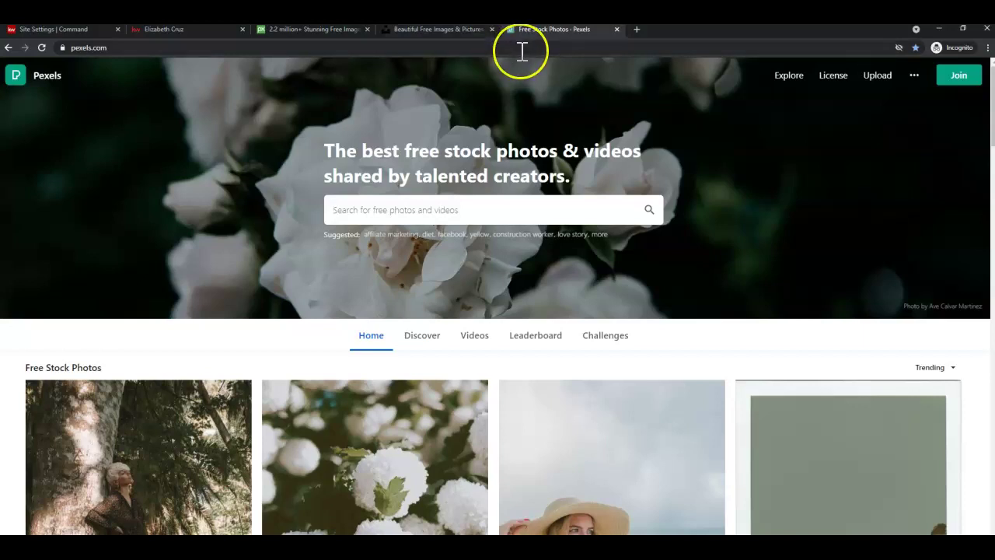
Close the Pexels, Unsplash and Pixabay tabs, returning to the agent homepage.
key("ctrl+w")
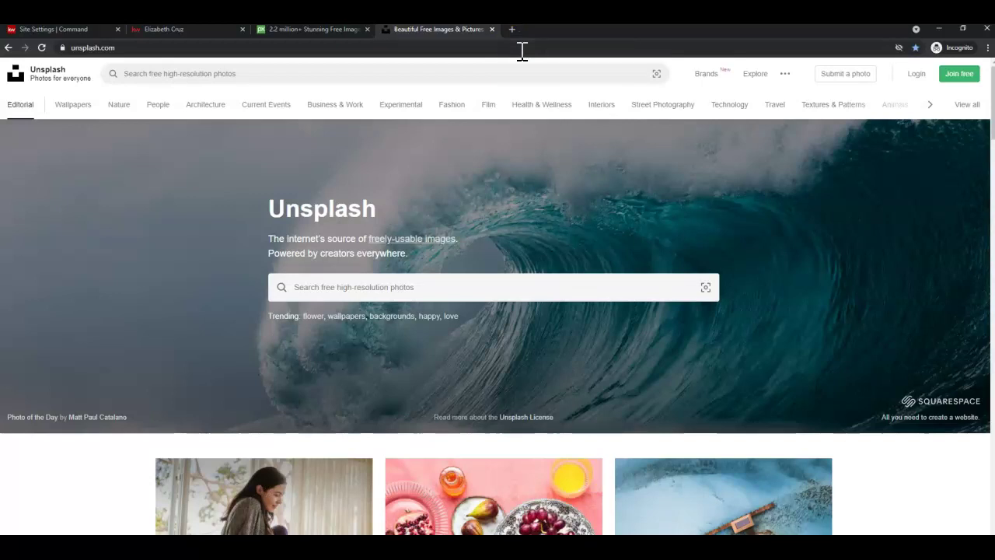
key("ctrl+w")
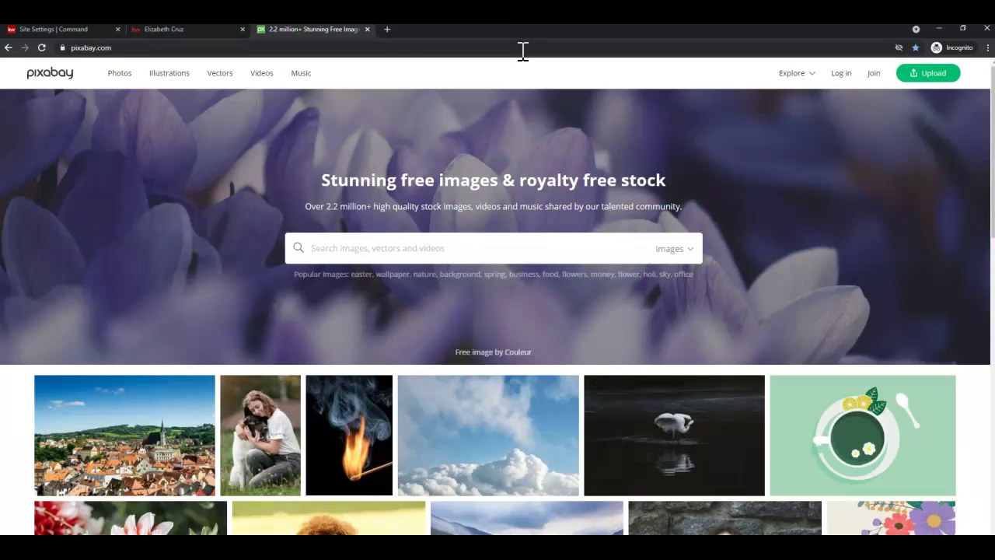
key("ctrl+w")
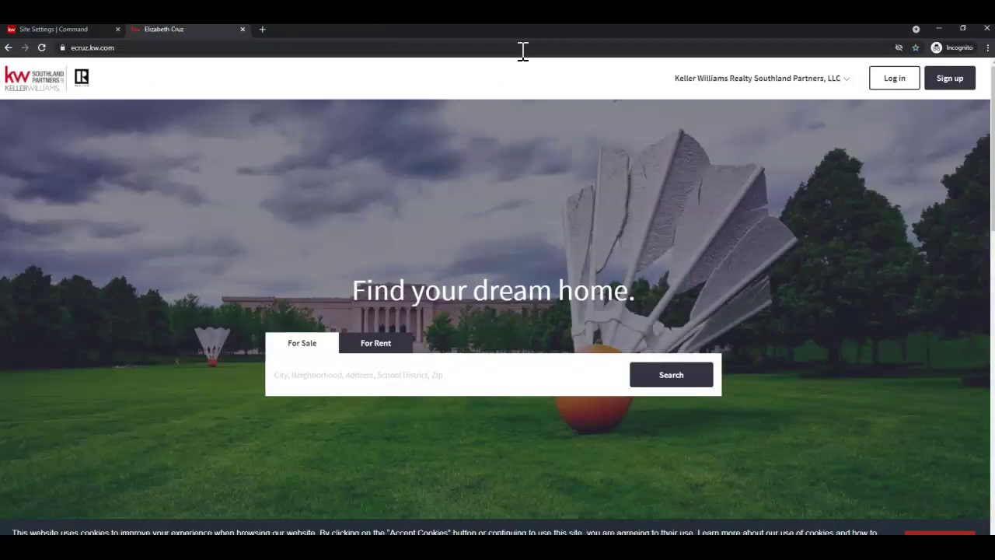